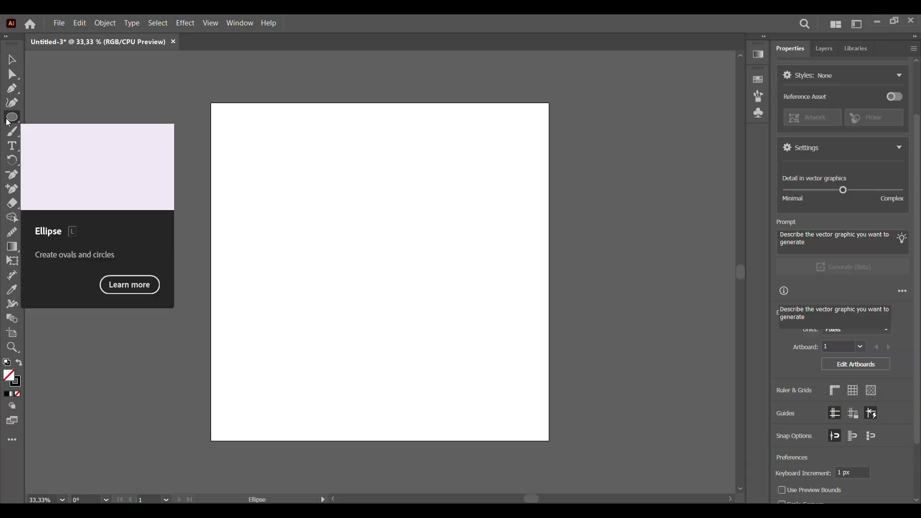
- Draw a large unfilled circle on the artboard with the Ellipse tool, about three quarters of the artboard's width
left_click(12, 117)
right_click(17, 118)
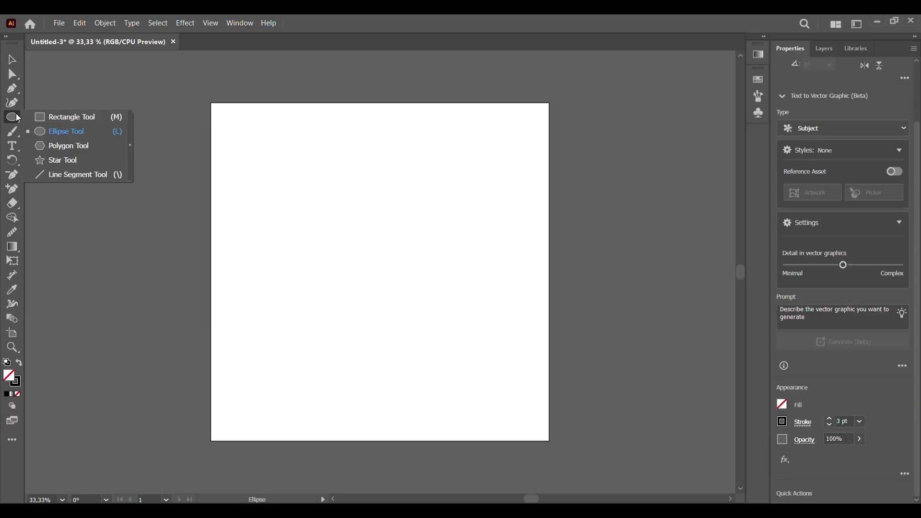
left_click(34, 130)
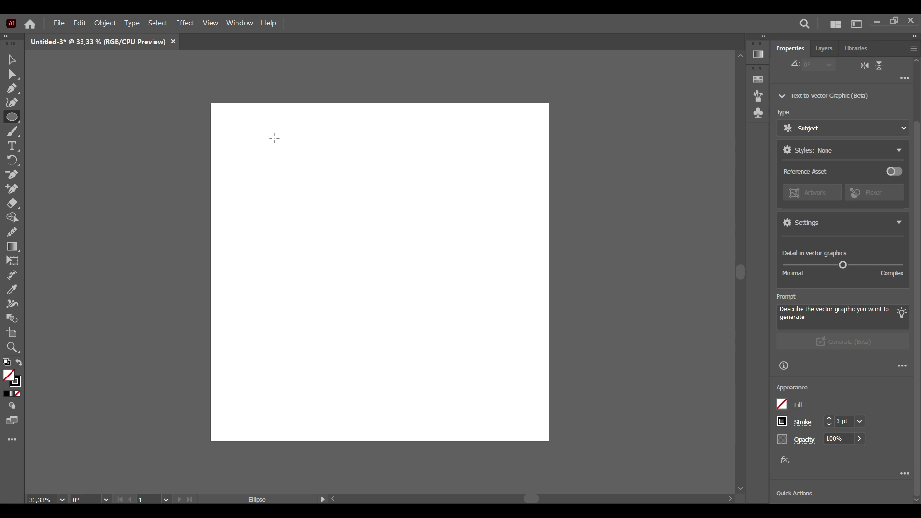
left_click_drag(262, 151, 521, 408)
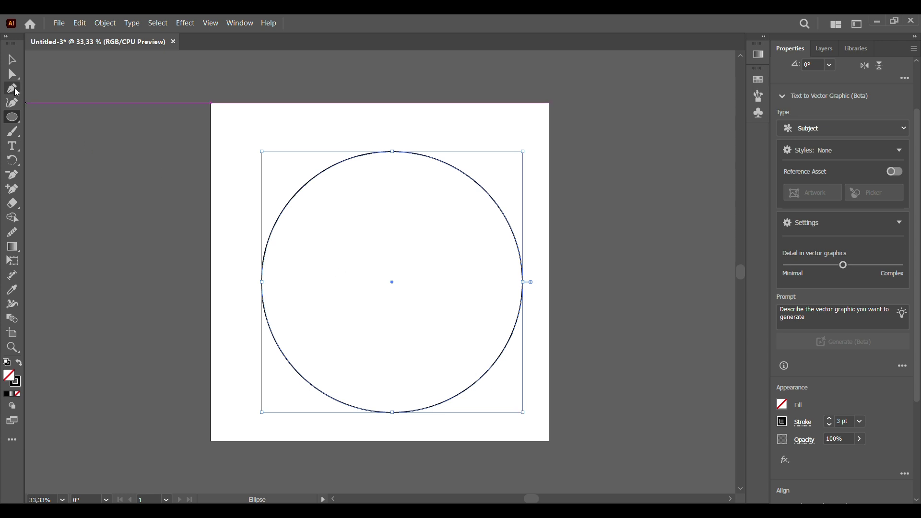
- Center the circle horizontally and vertically on the artboard
left_click(10, 60)
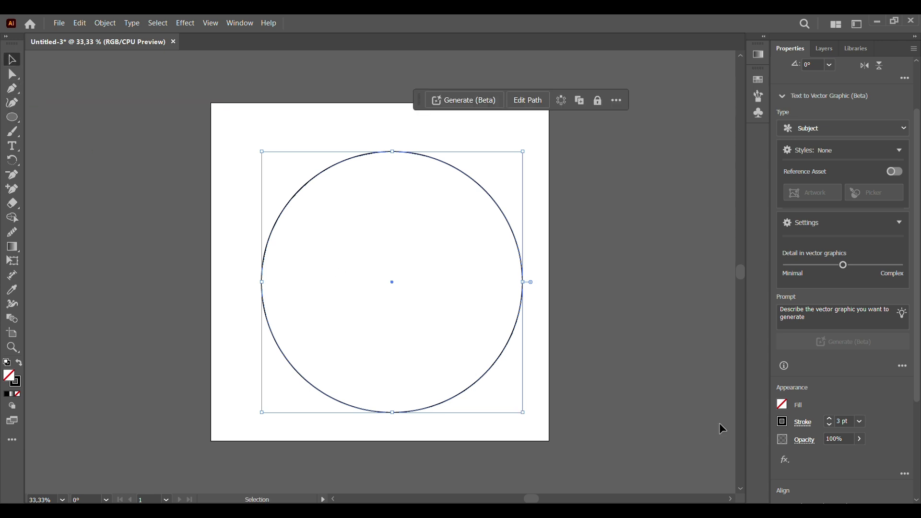
scroll(806, 459, "down", 3)
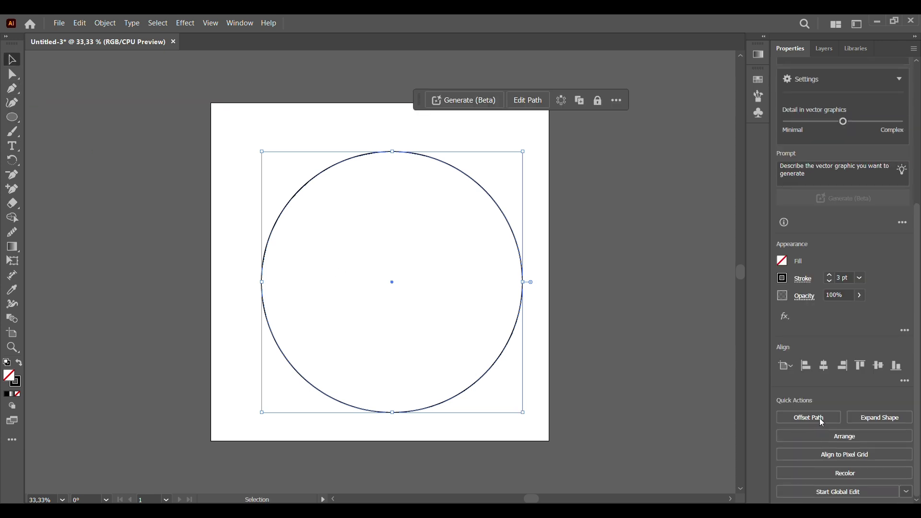
left_click(832, 367)
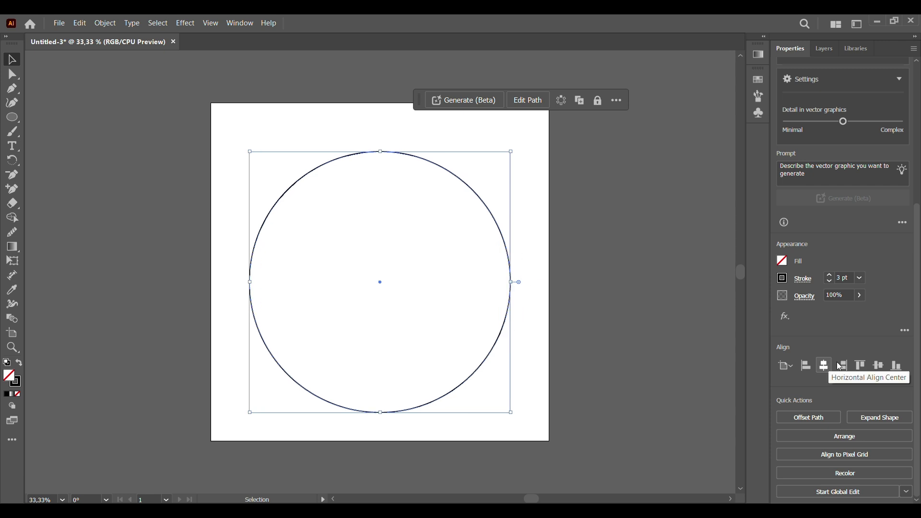
left_click(880, 367)
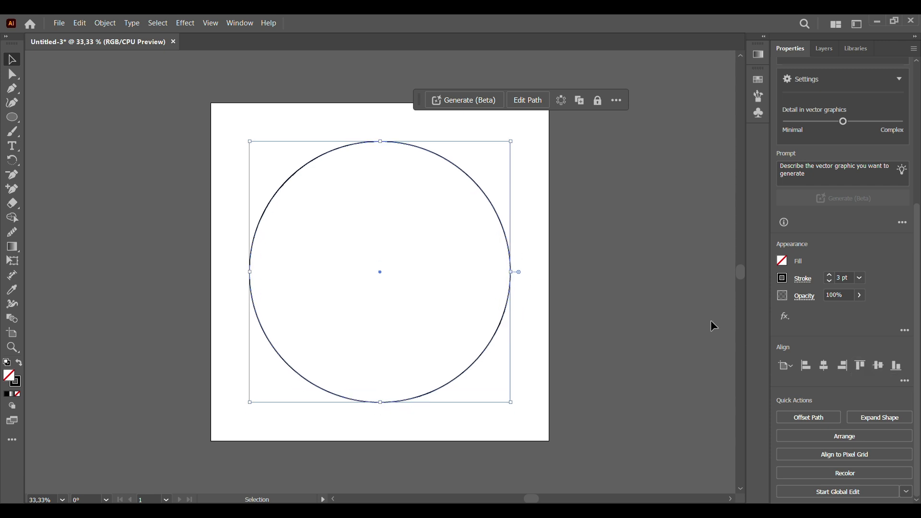
left_click(668, 294)
- Enlarge the circle slightly in proportion and recenter it horizontally and vertically on the artboard
scroll(668, 296, "up", 2)
scroll(668, 297, "down", 5)
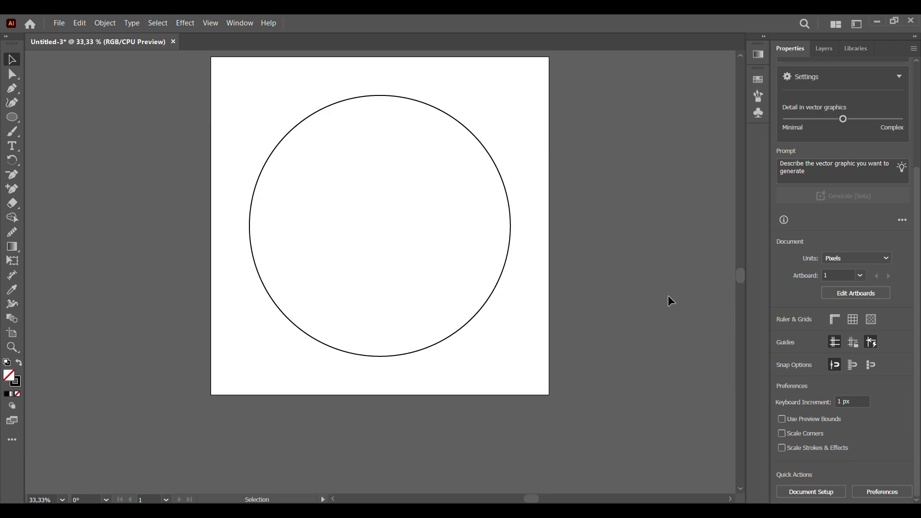
scroll(668, 297, "up", 1)
scroll(668, 296, "up", 1)
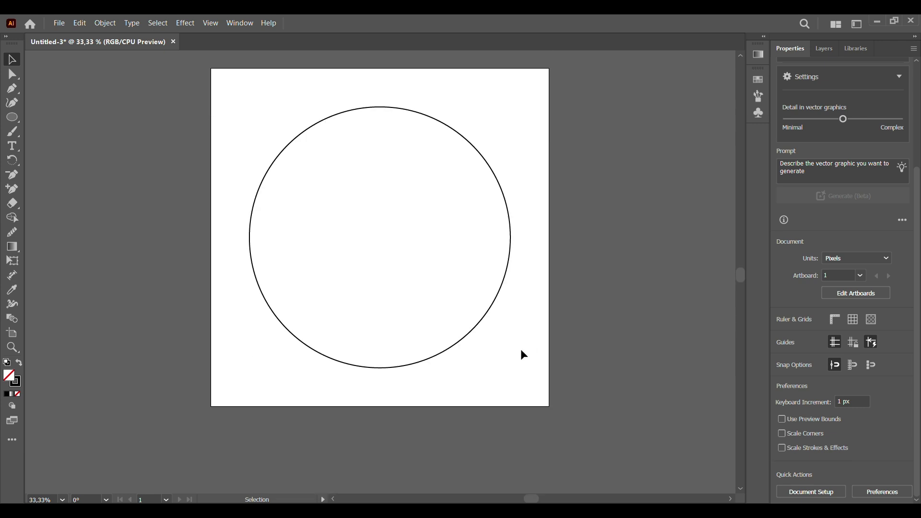
left_click(470, 340)
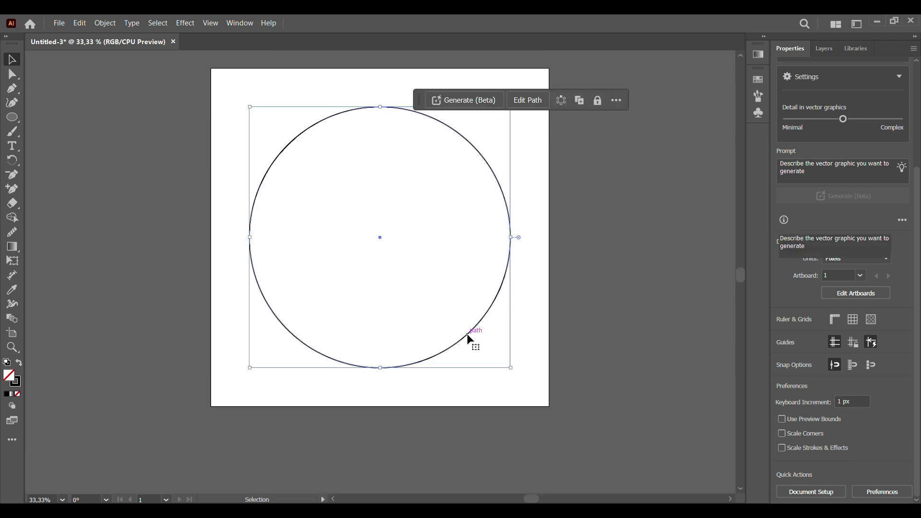
left_click_drag(511, 369, 531, 387)
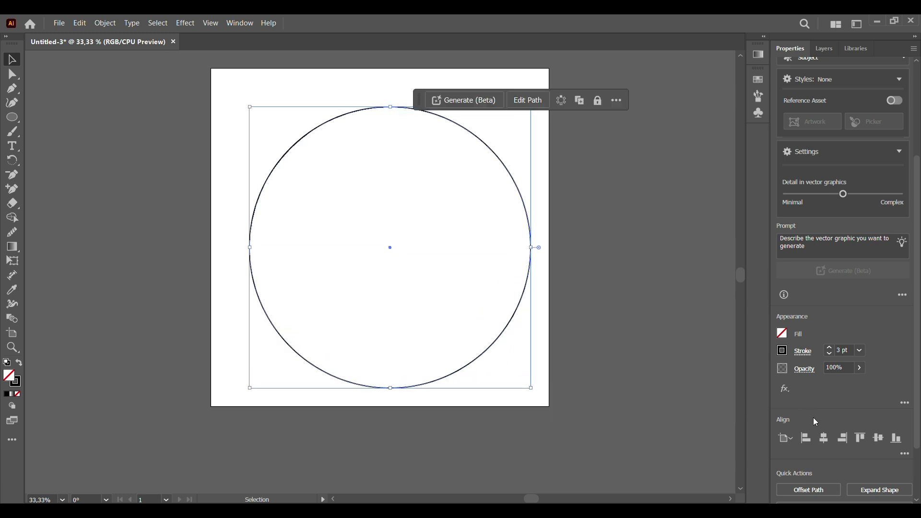
left_click(824, 437)
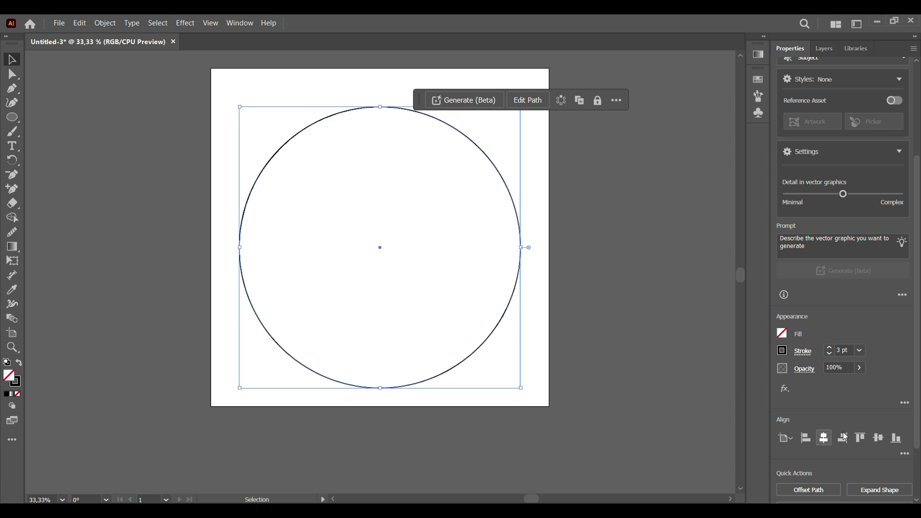
left_click(878, 437)
left_click(565, 233)
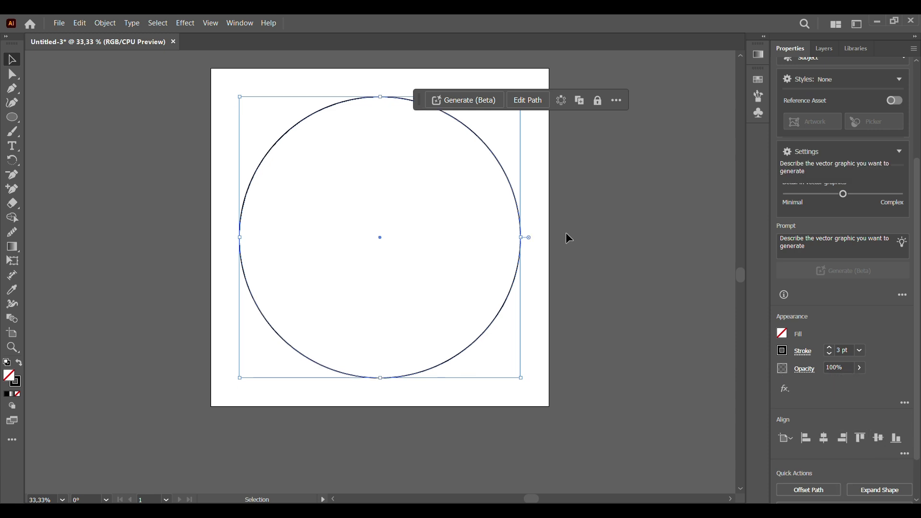
scroll(566, 233, "up", 7)
scroll(565, 233, "down", 2)
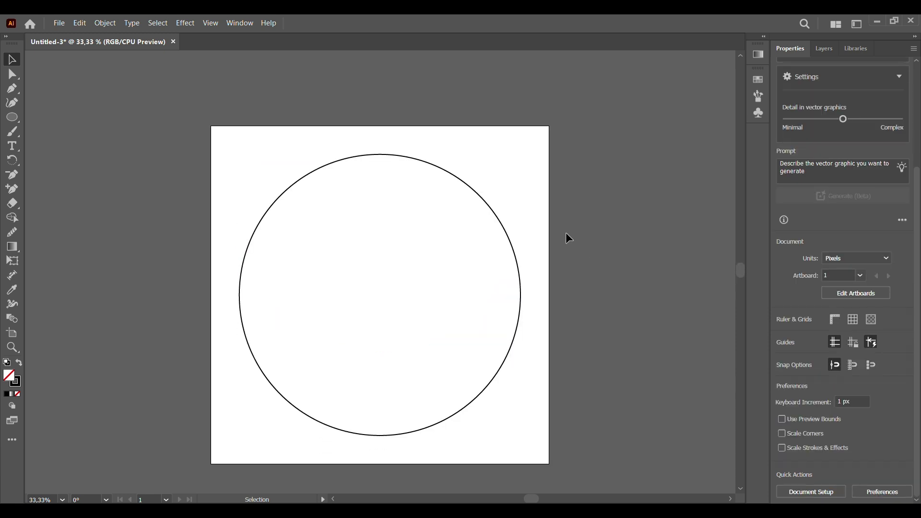
- Copy the large circle, paste it in place and scale the copy to half size, touching the large circle's bottom
left_click(464, 185)
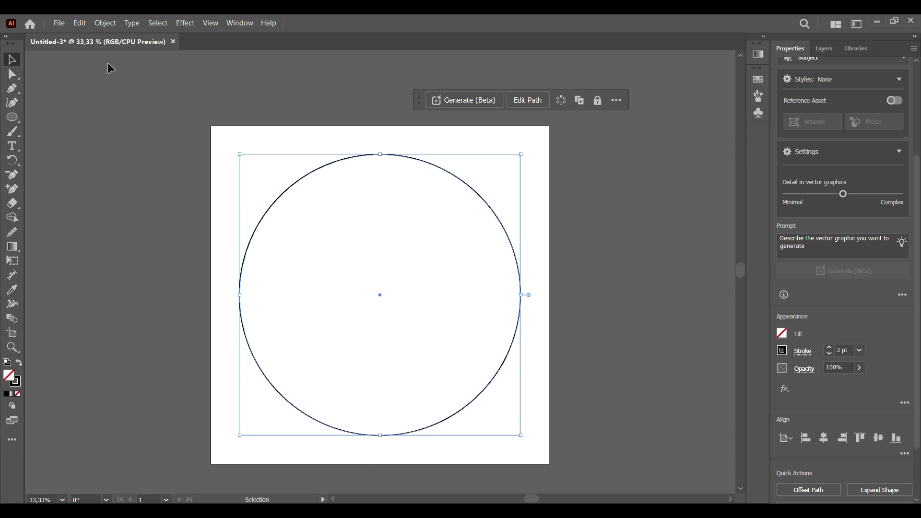
left_click(80, 23)
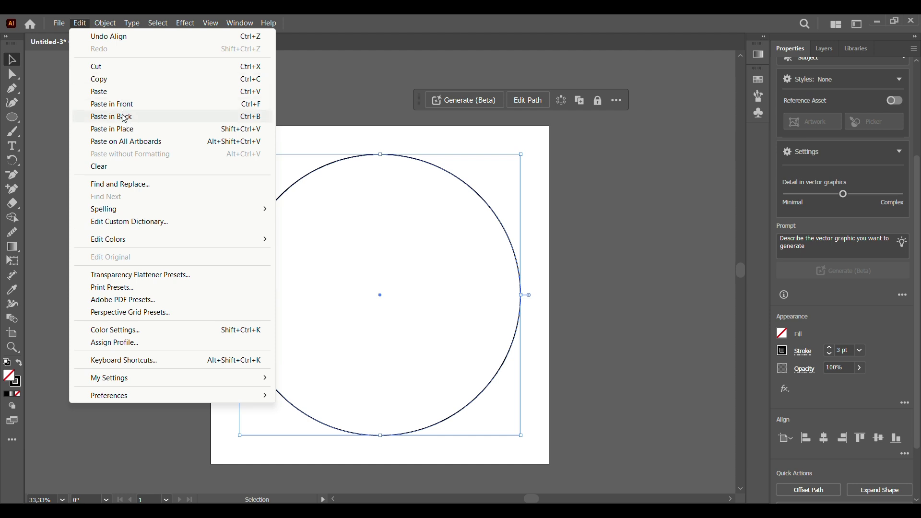
left_click(112, 82)
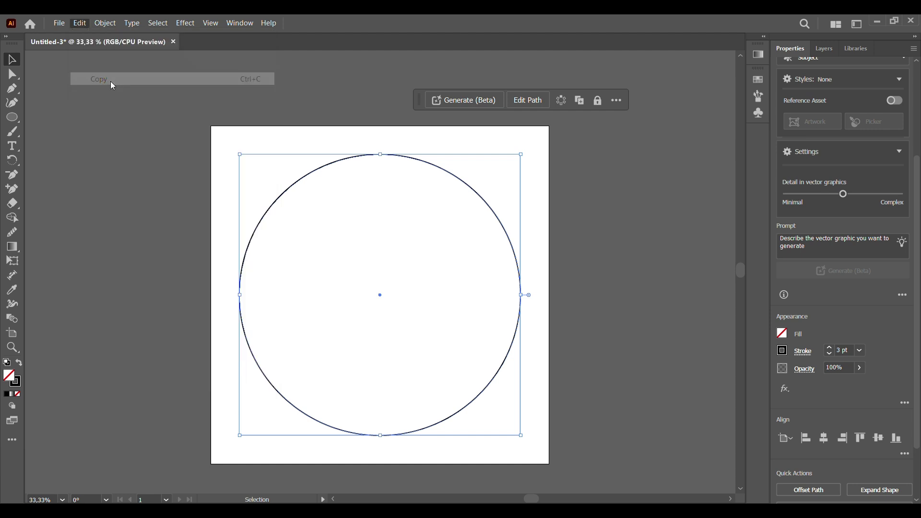
left_click(85, 22)
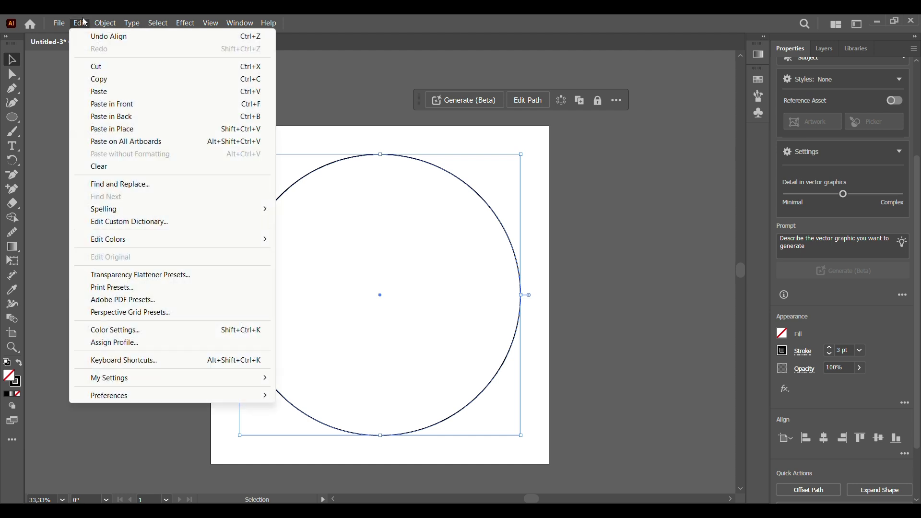
left_click(124, 129)
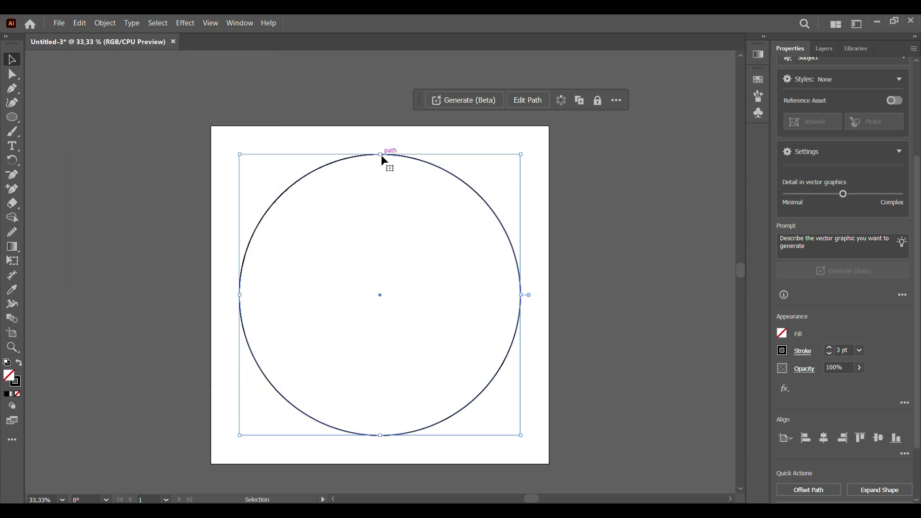
left_click_drag(380, 155, 409, 295)
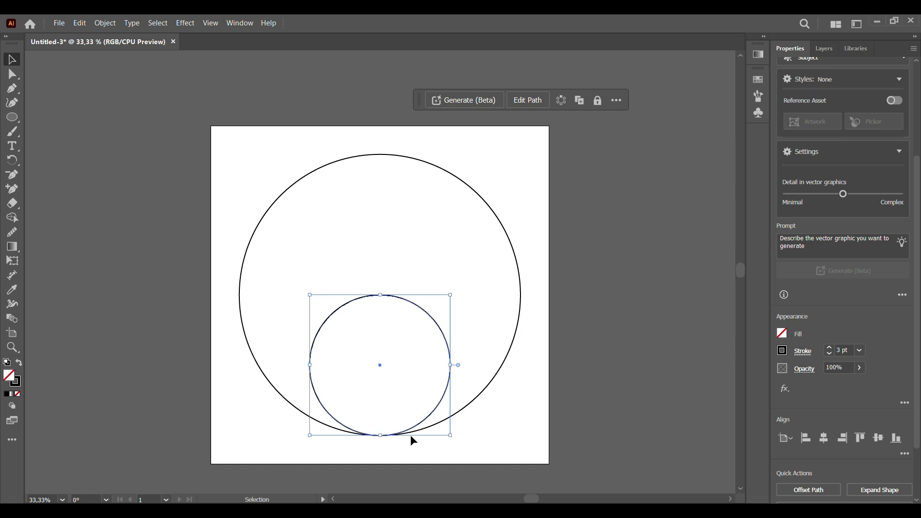
- Paste another in-place copy of the large circle and scale it to half size against the top, touching the lower circle
left_click(452, 179)
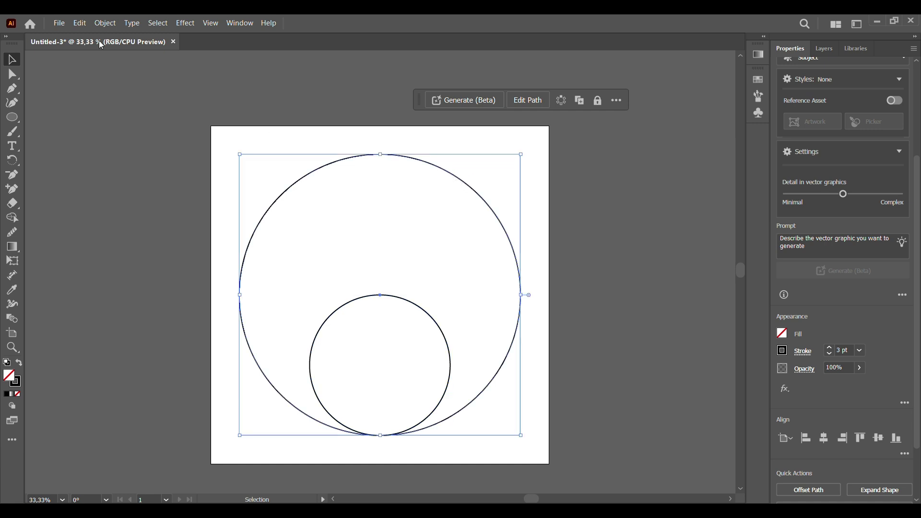
left_click(81, 24)
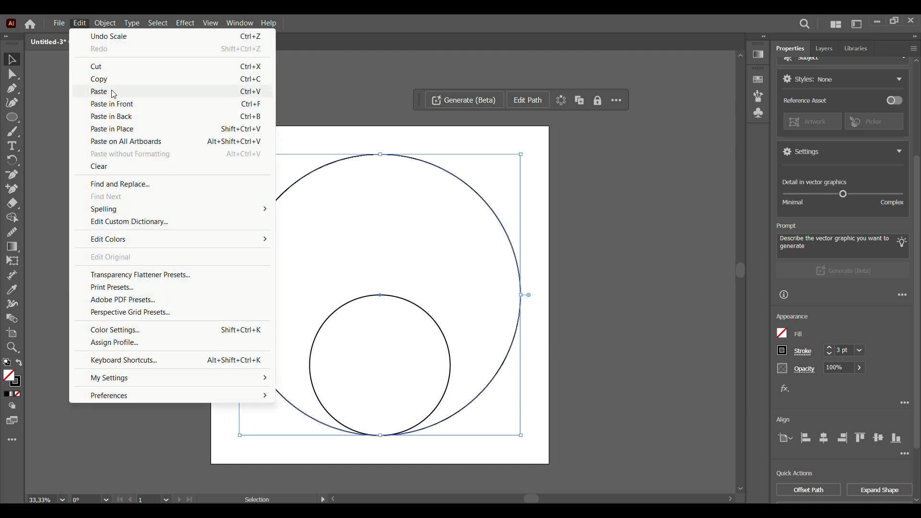
left_click(110, 79)
left_click(85, 24)
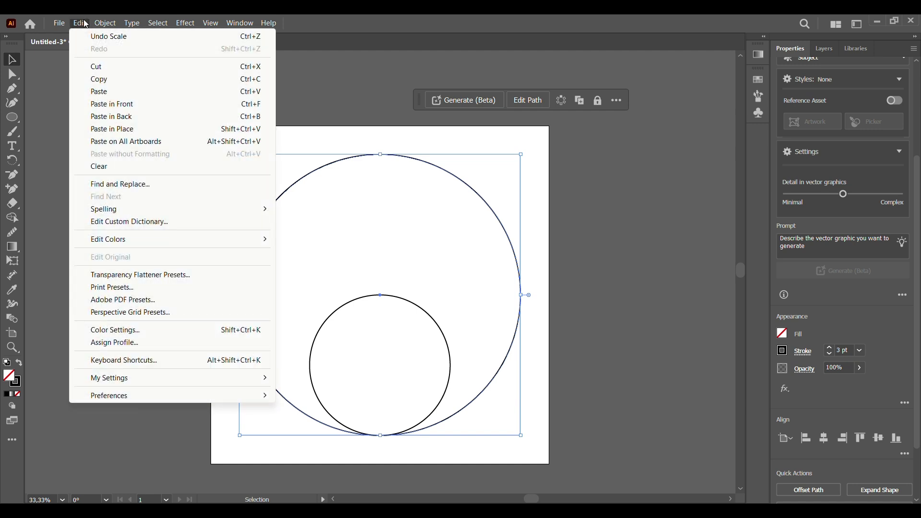
left_click(107, 129)
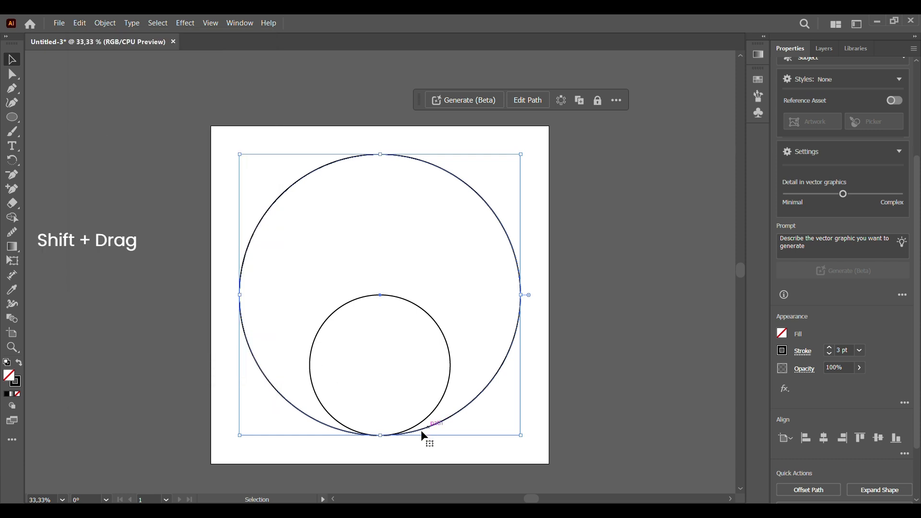
left_click_drag(381, 436, 377, 296)
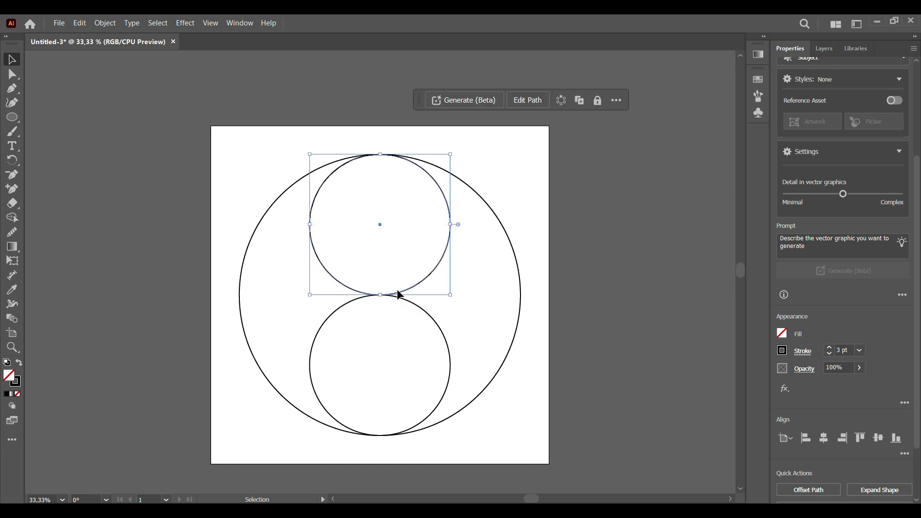
left_click(58, 105)
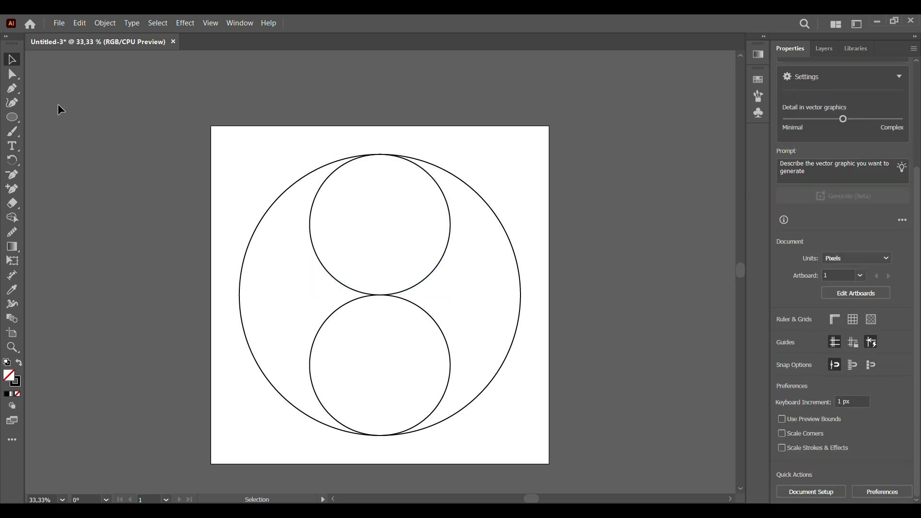
- Align the lower, upper and large circles to the artboard's horizontal center
left_click(450, 359)
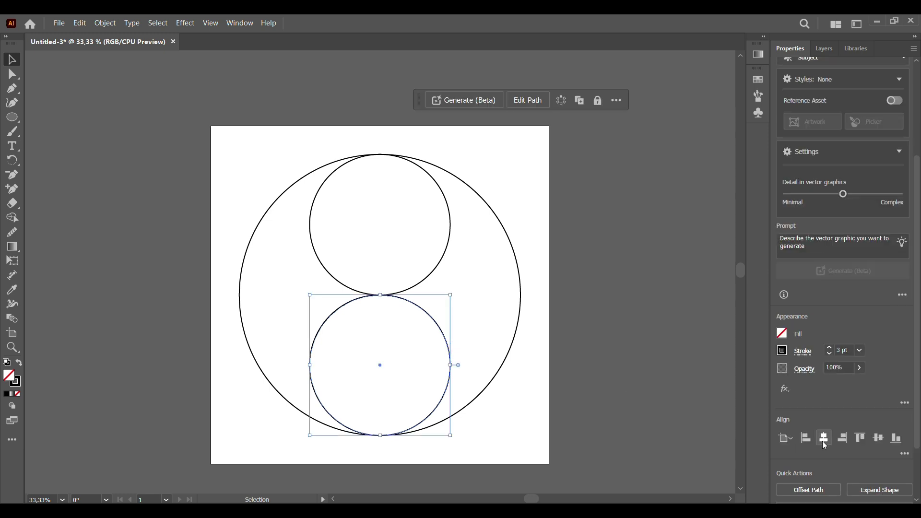
left_click(444, 260)
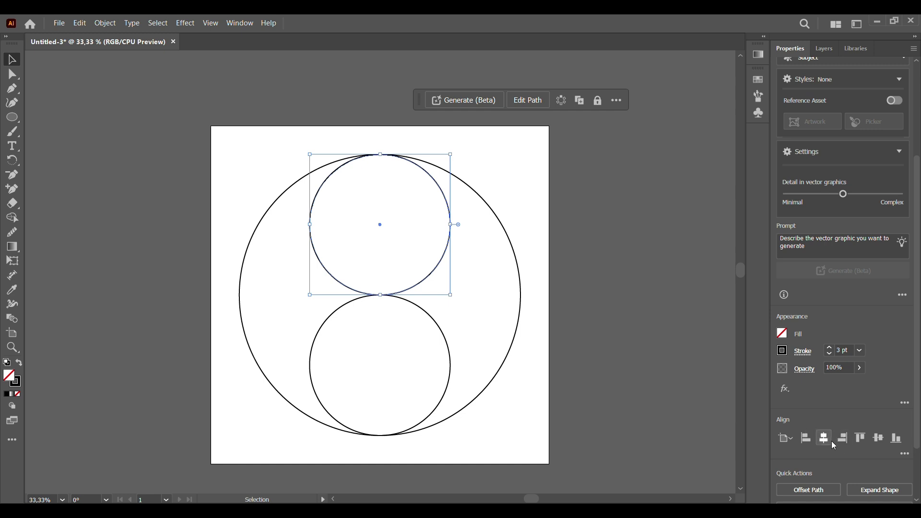
left_click(521, 285)
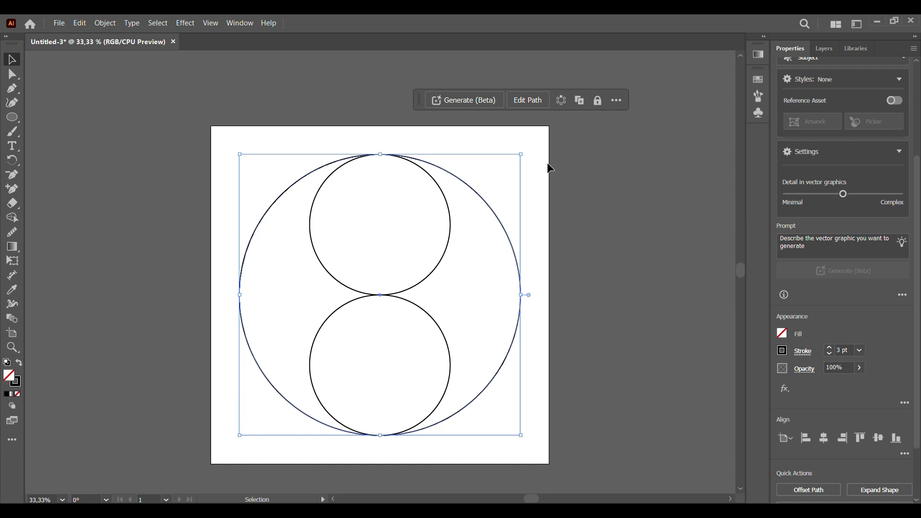
left_click(602, 223)
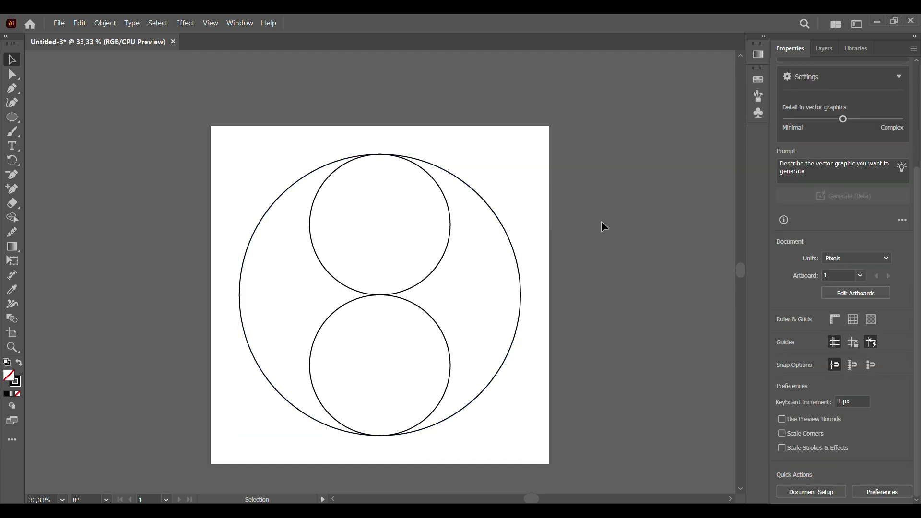
- Copy and paste the upper circle, then shrink the copy to about a third and place it near that circle's center
left_click(422, 281)
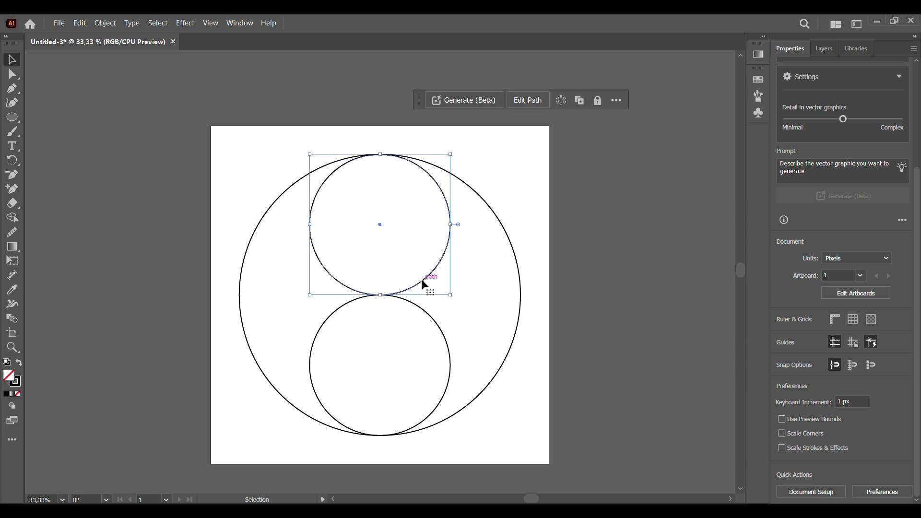
key("ctrl+c")
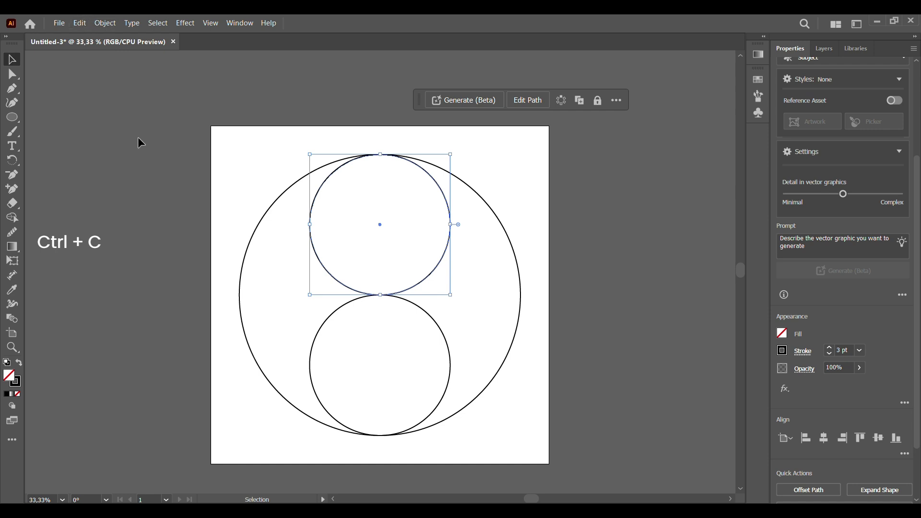
key("a")
key("v")
left_click(261, 207)
key("ctrl+v")
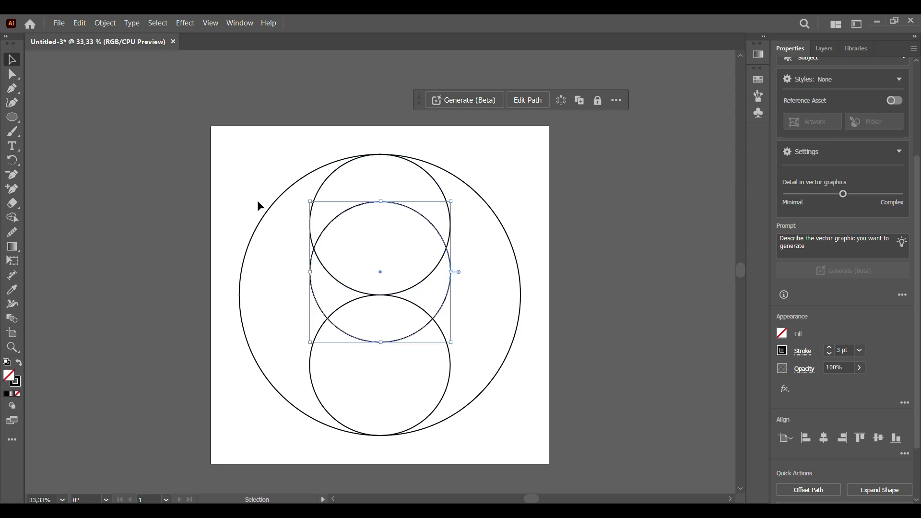
left_click_drag(381, 342, 379, 220)
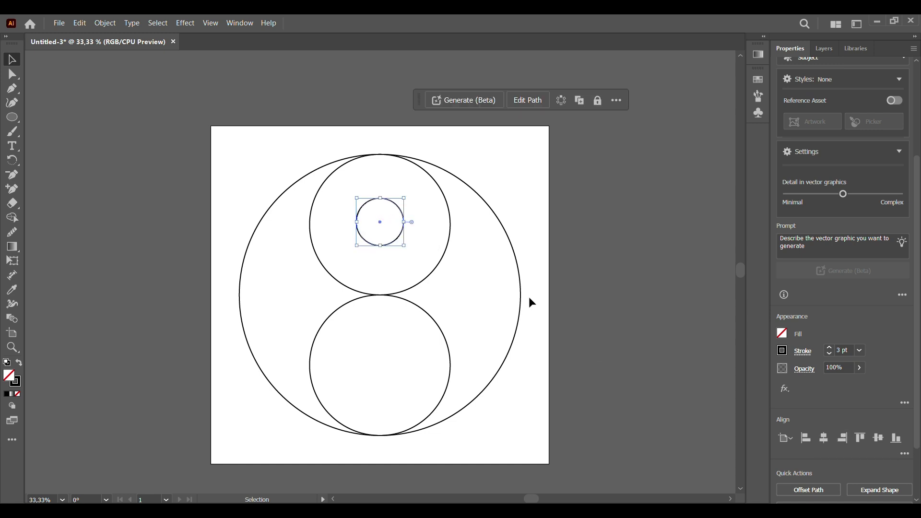
left_click(600, 252)
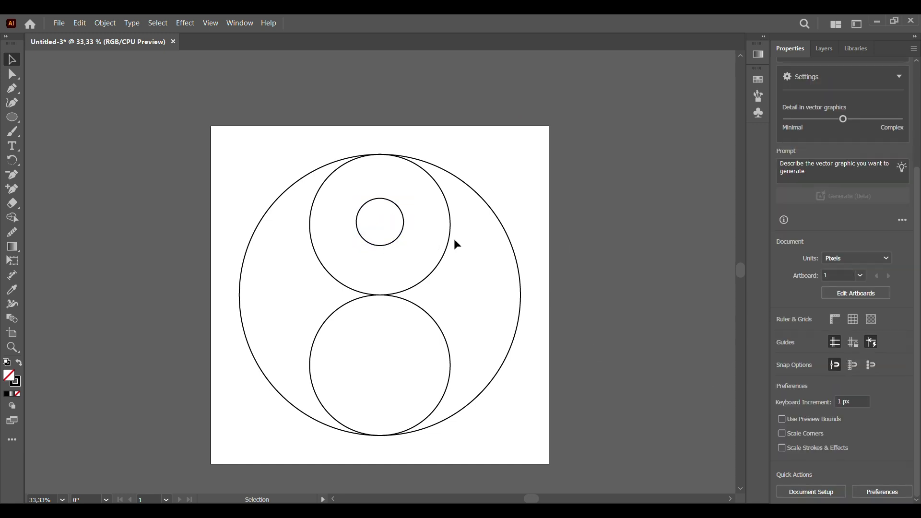
- Duplicate the small inner circle straight down into the middle of the lower half-size circle, keeping the original in place
left_click(392, 245)
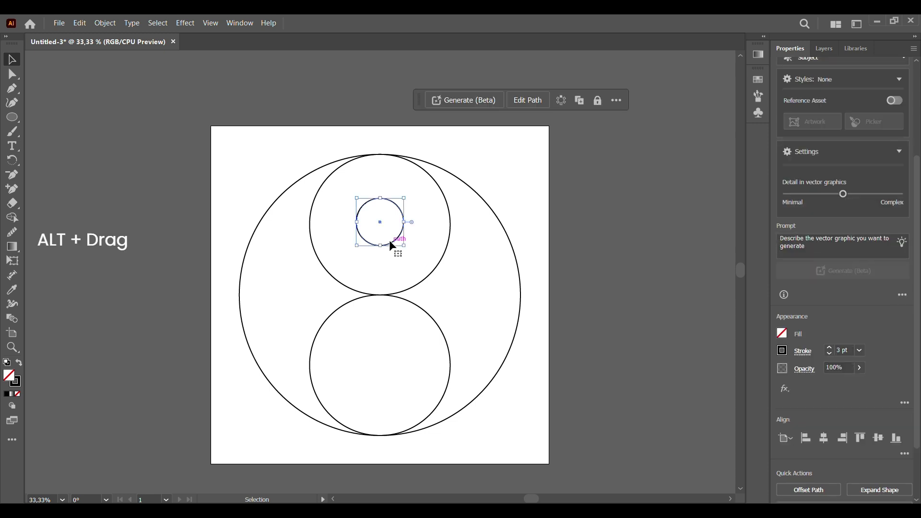
left_click_drag(392, 245, 392, 388)
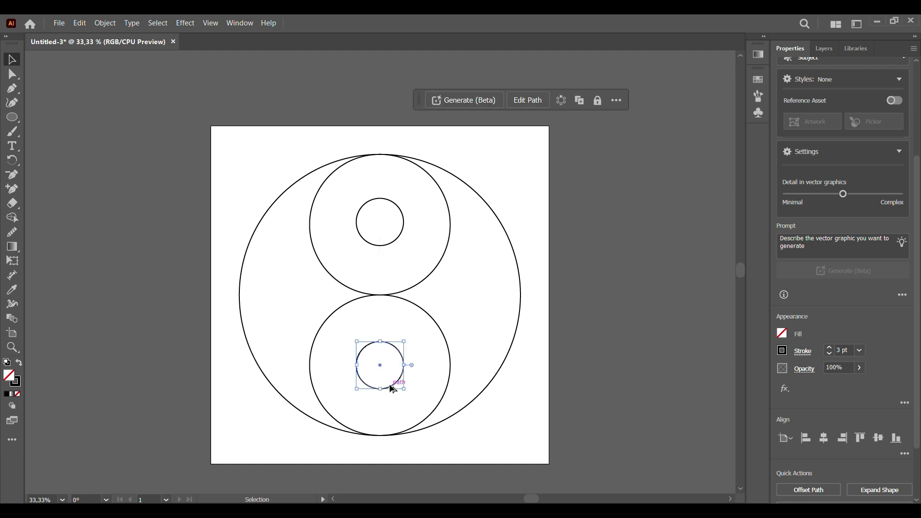
left_click(631, 273)
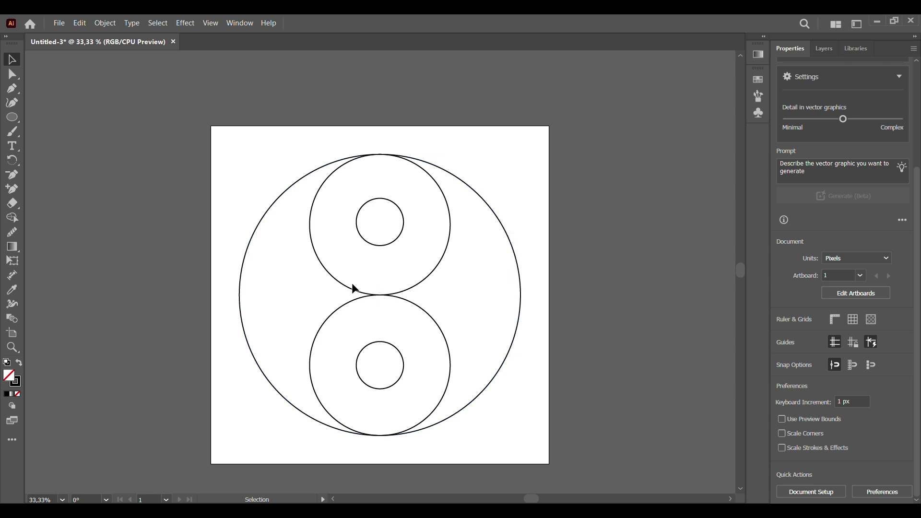
- With Shape Builder, merge the upper half-size circle into the large circle's right region and the lower one into its left region
left_click_drag(405, 287, 585, 317)
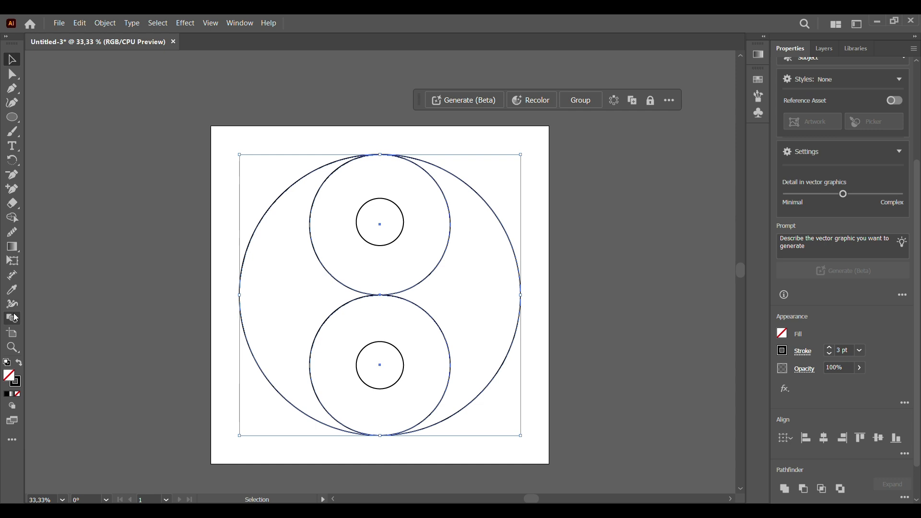
left_click(13, 219)
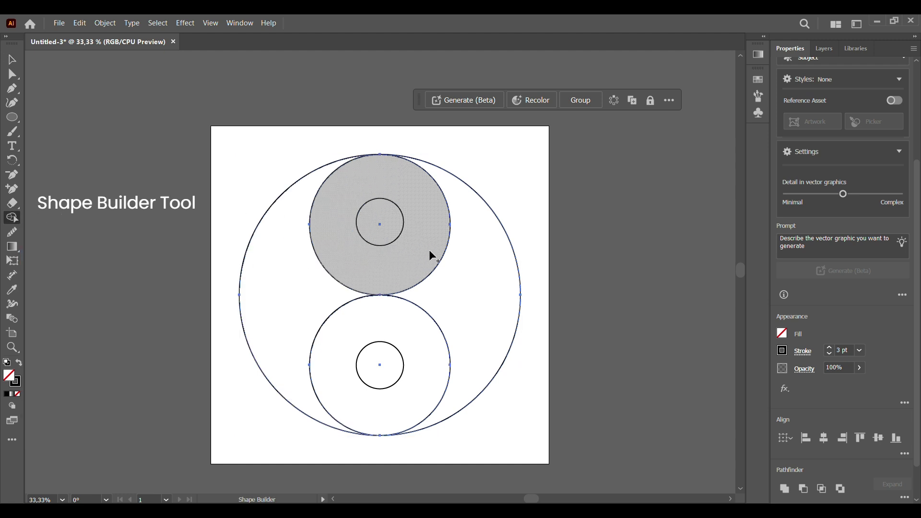
mouse_move(423, 249)
left_mouse_down()
mouse_move(456, 267)
mouse_move(475, 294)
left_mouse_up()
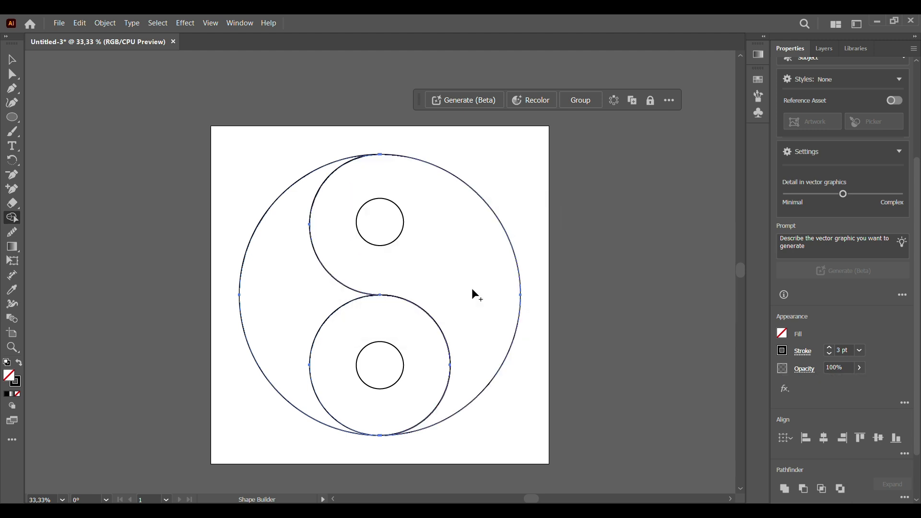
left_click_drag(329, 353, 284, 322)
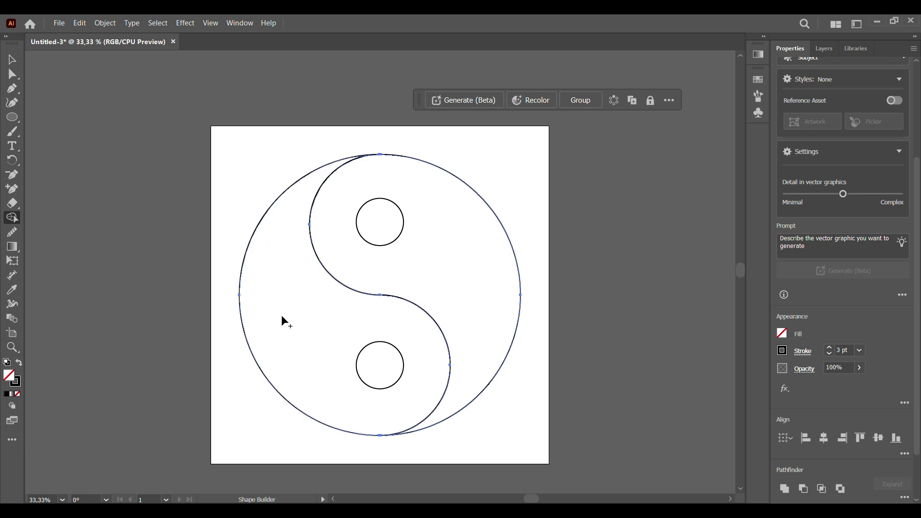
left_click(10, 60)
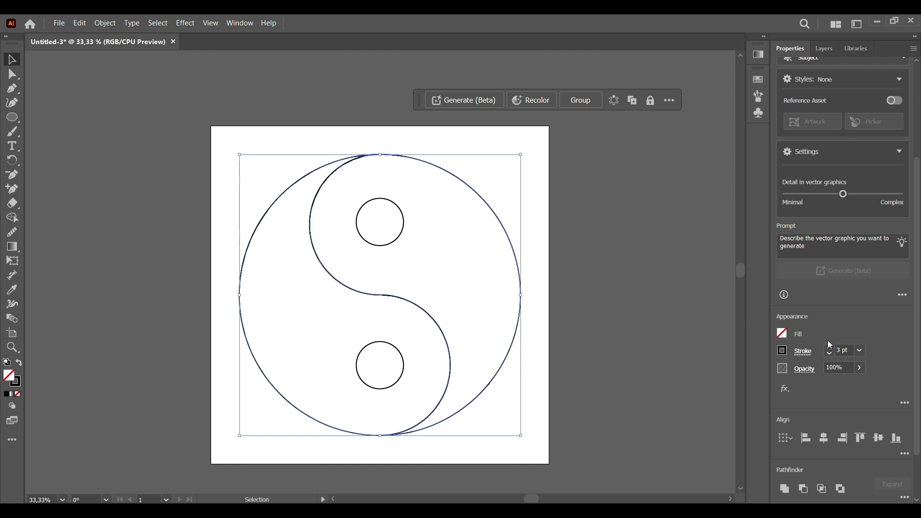
left_click(782, 333)
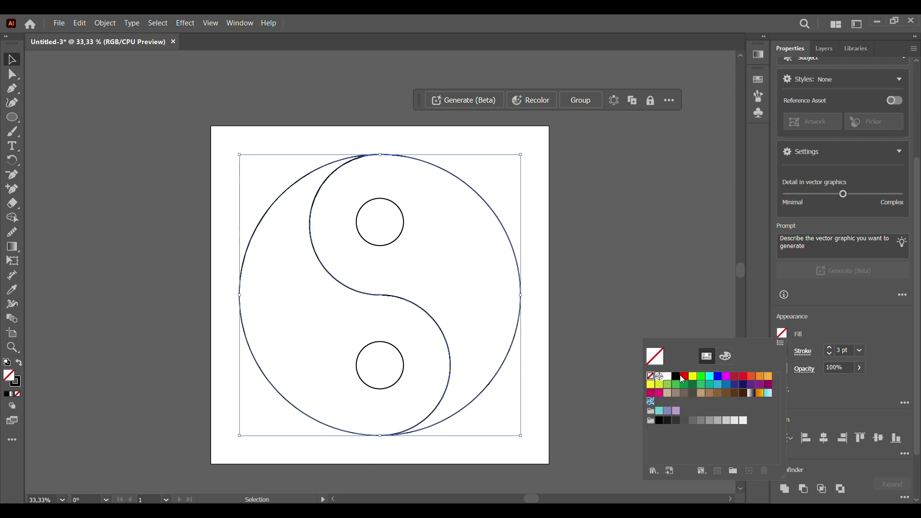
left_click(675, 377)
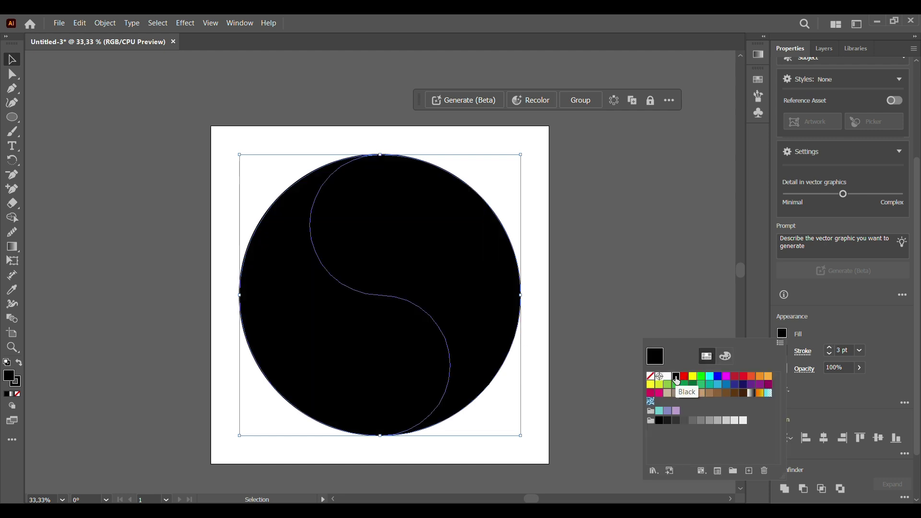
left_click(632, 313)
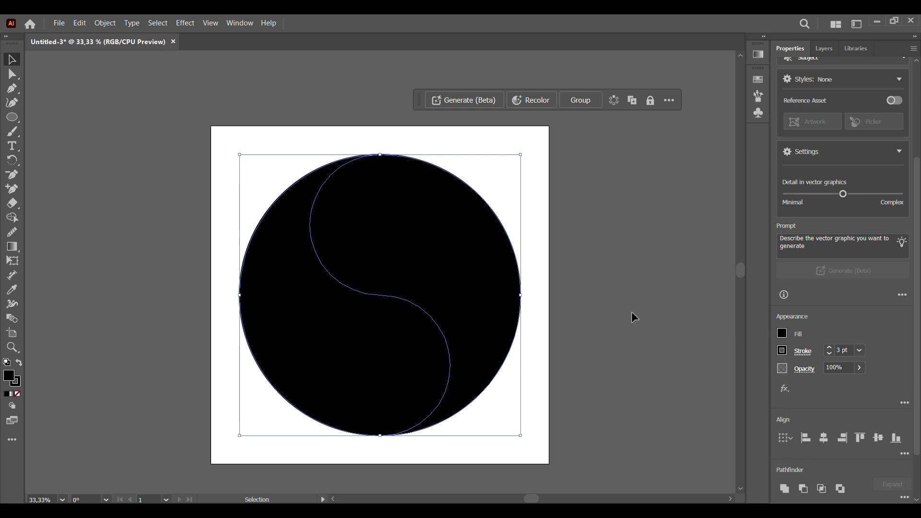
key("ctrl+z")
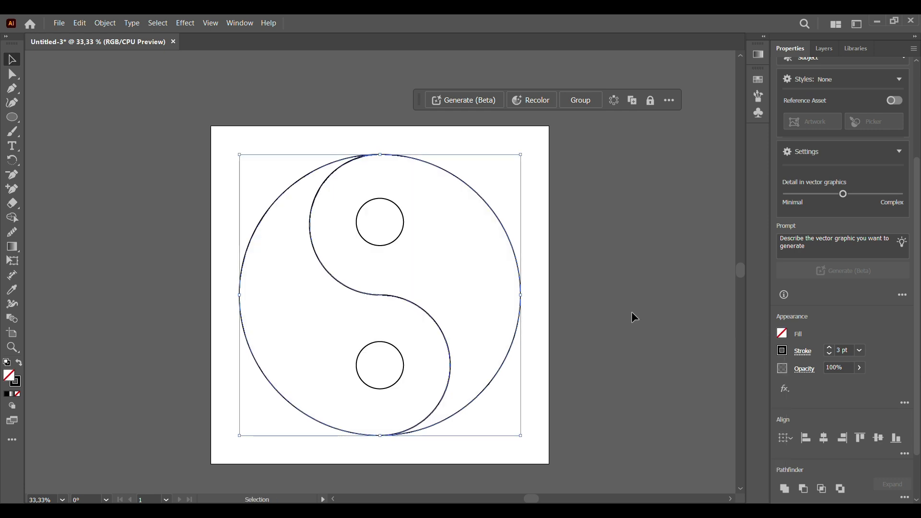
- Fill only the right teardrop half of the symbol with black
left_click(573, 297)
left_click(520, 323)
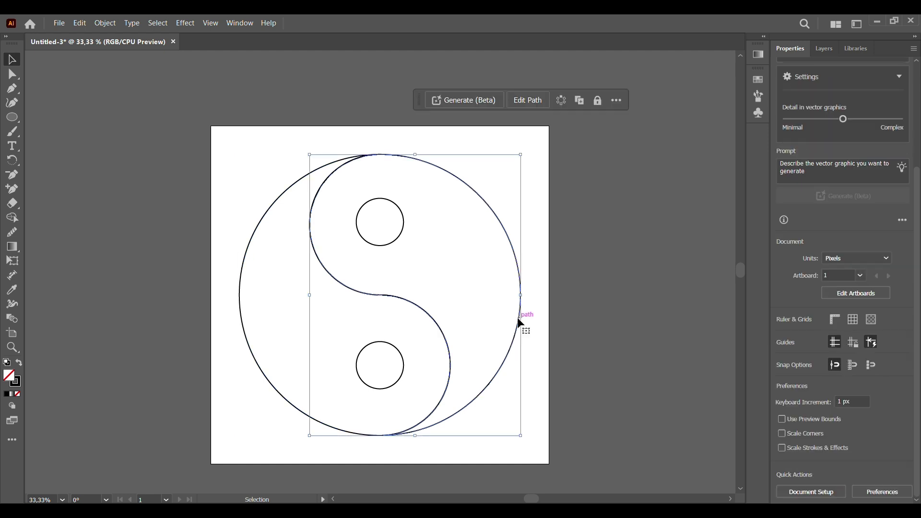
left_click(781, 334)
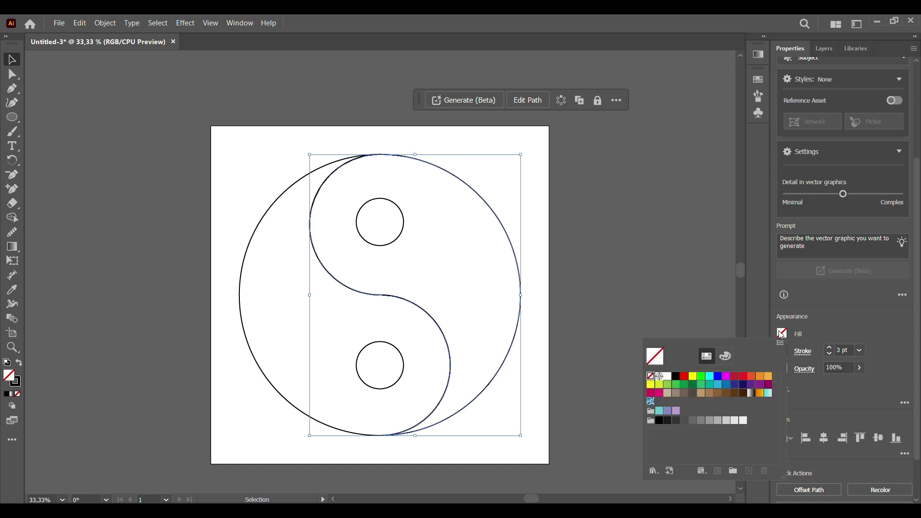
left_click(677, 378)
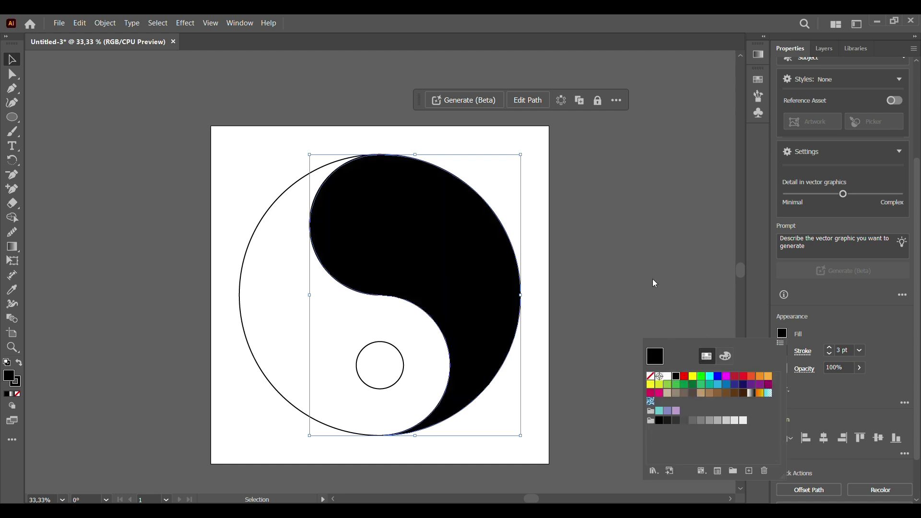
left_click(646, 268)
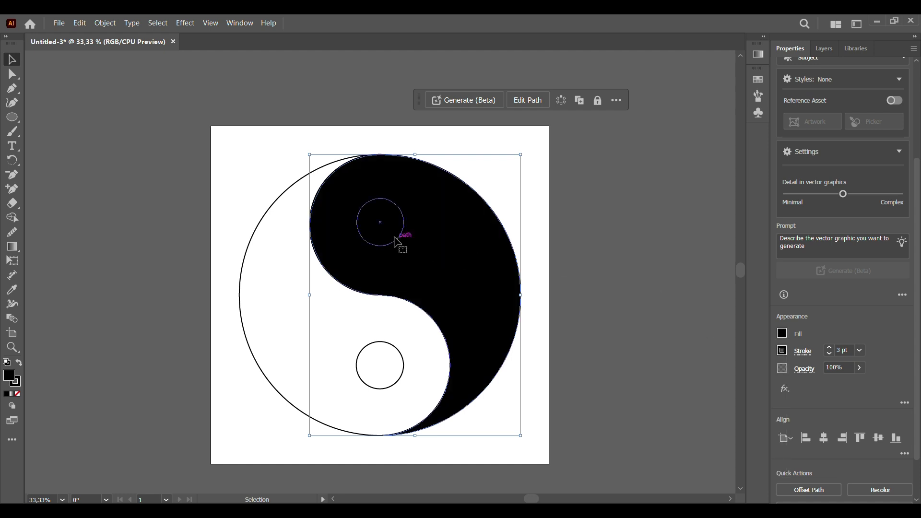
- Fill the upper small circle inside the black half with white
left_click(398, 243)
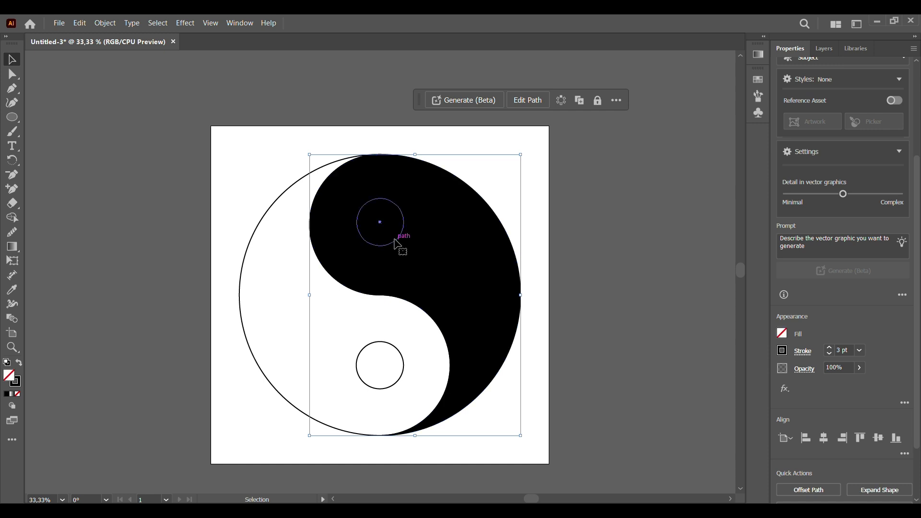
left_click(782, 333)
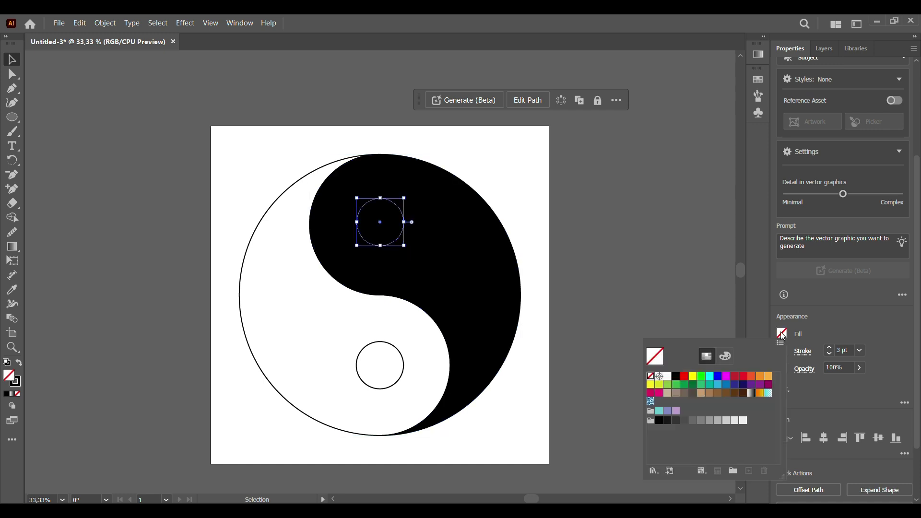
left_click(667, 377)
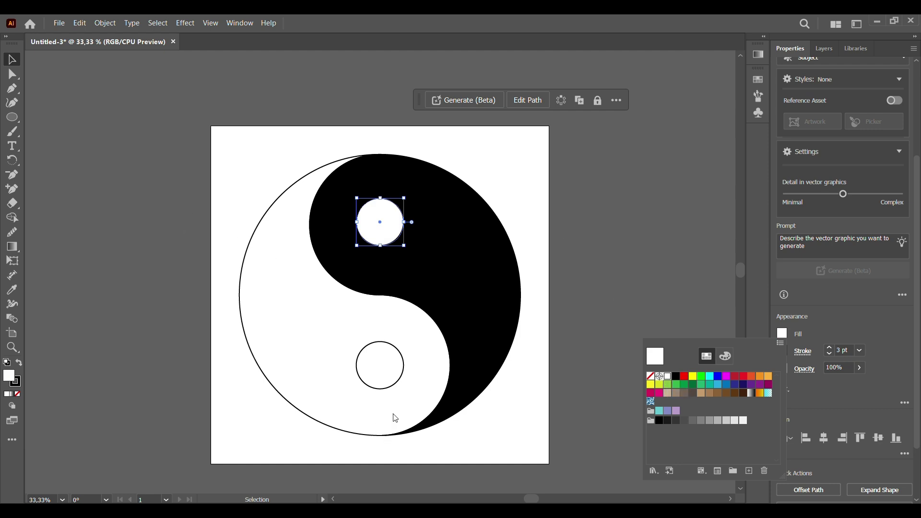
left_click(390, 387)
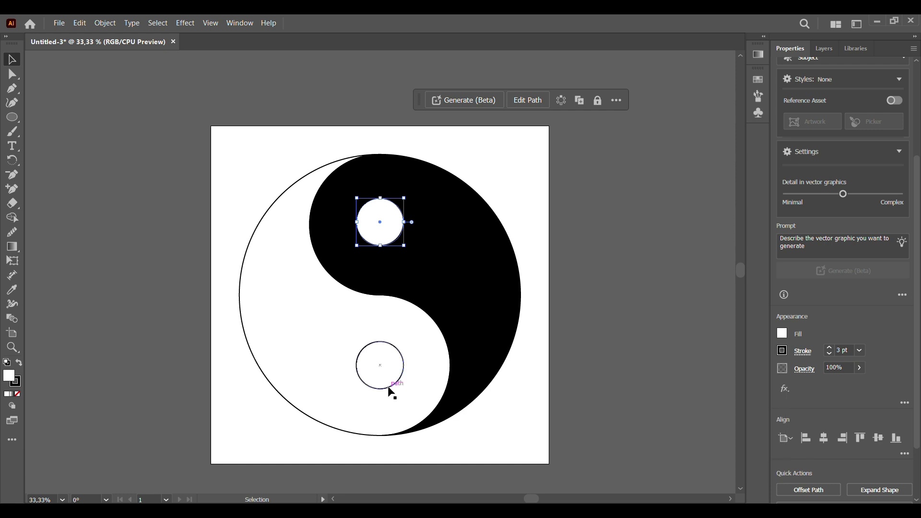
- Fill the lower small circle with black and clear the selection
left_click(389, 388)
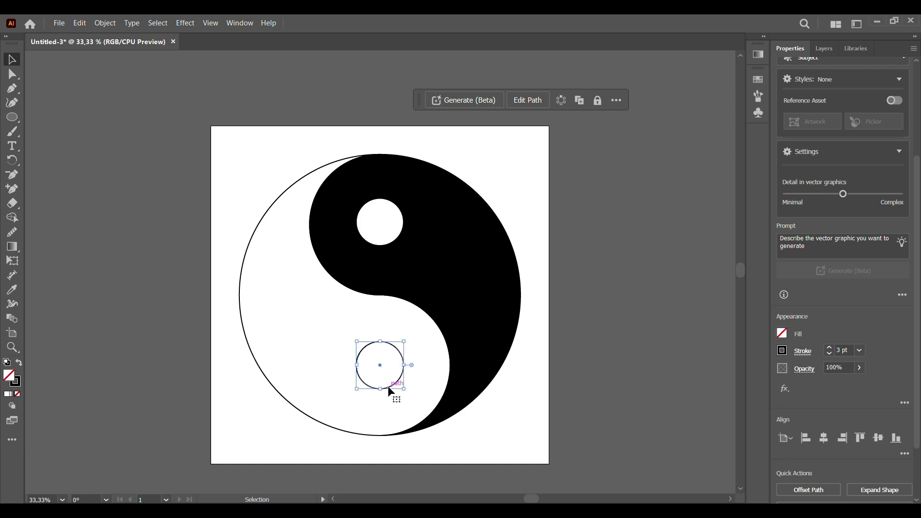
left_click(784, 331)
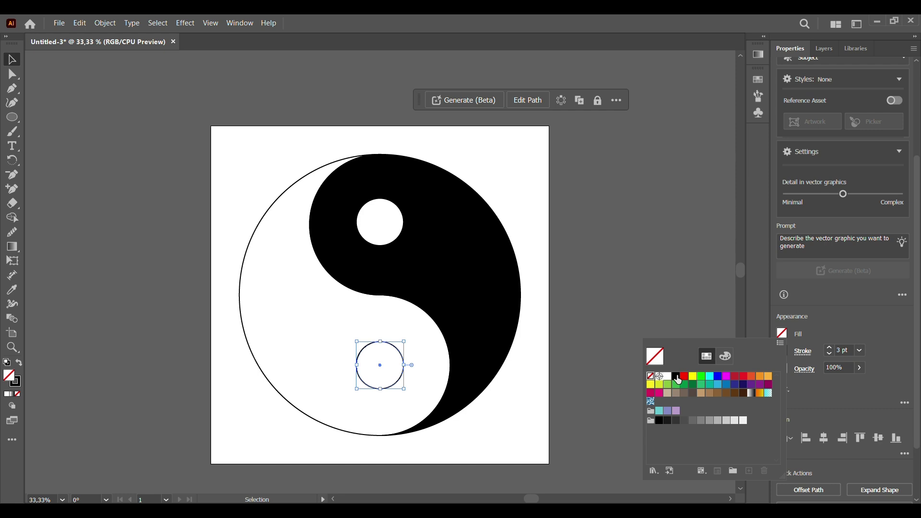
left_click(677, 378)
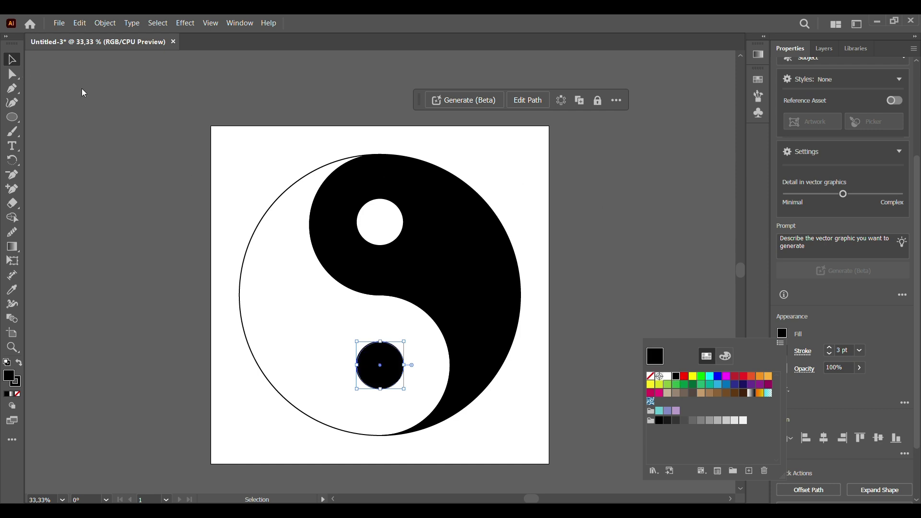
key("Escape")
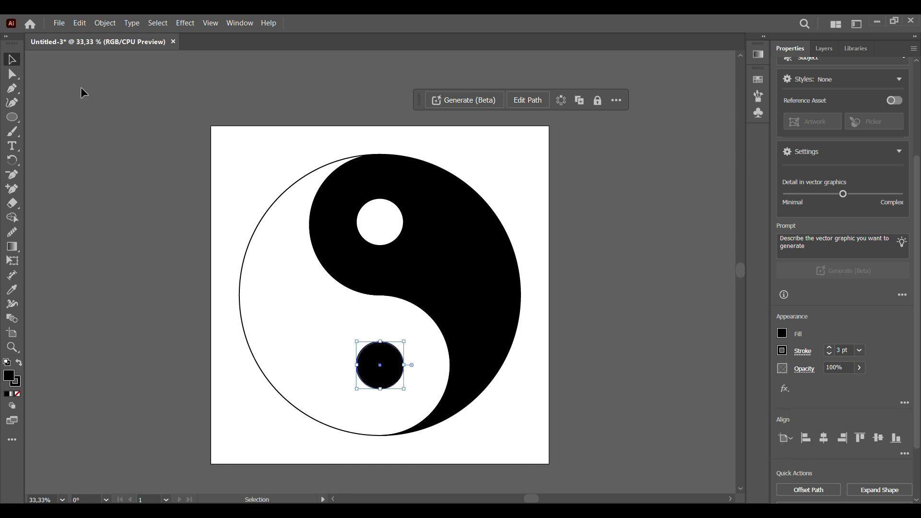
left_click(83, 91)
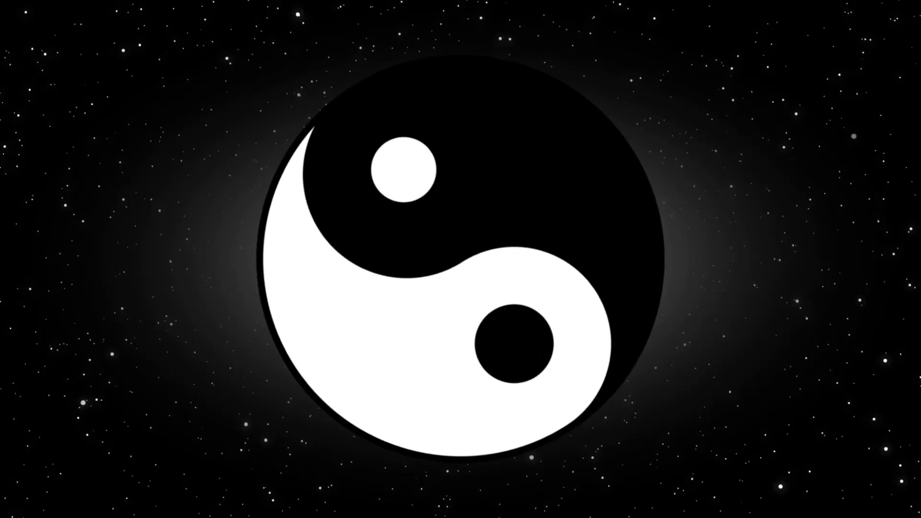